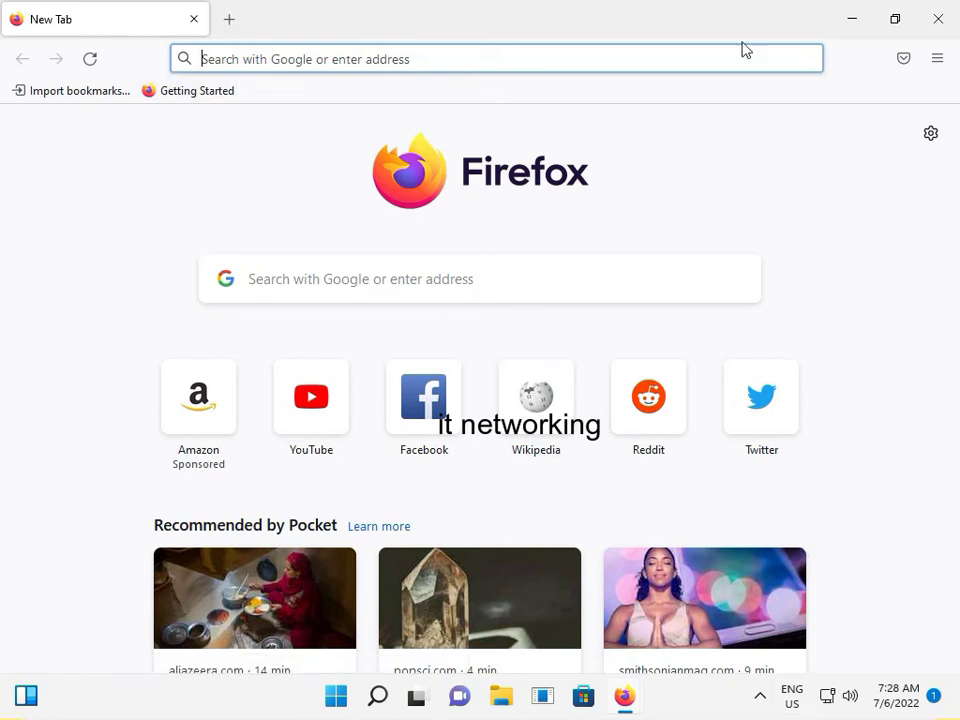
Step: Minimize the New Tab window and close the Welcome to Firefox window
click(853, 19)
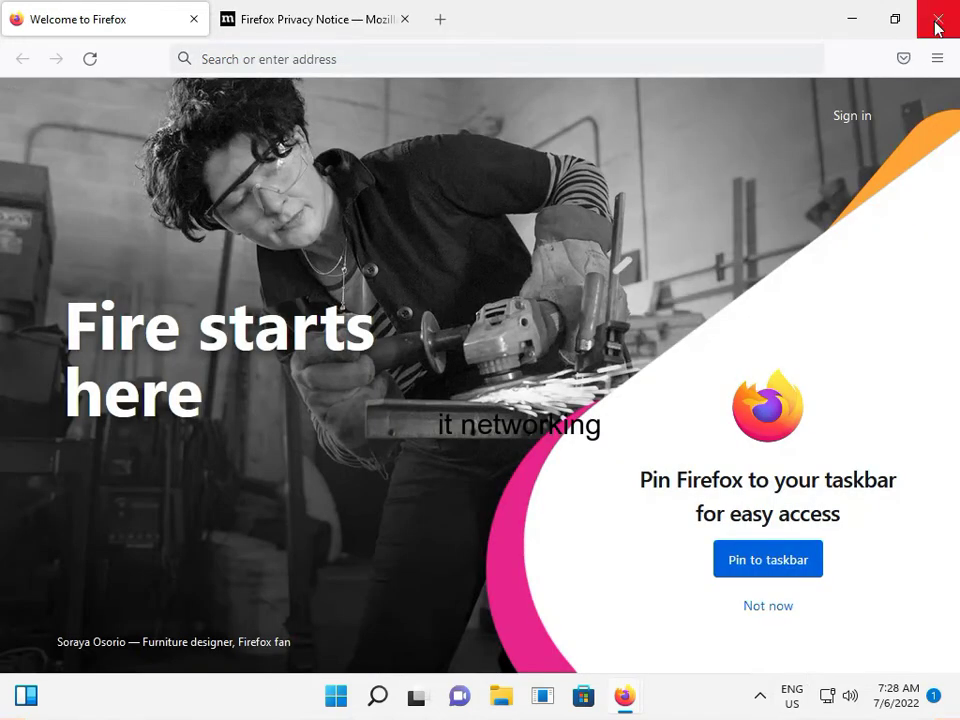
click(938, 19)
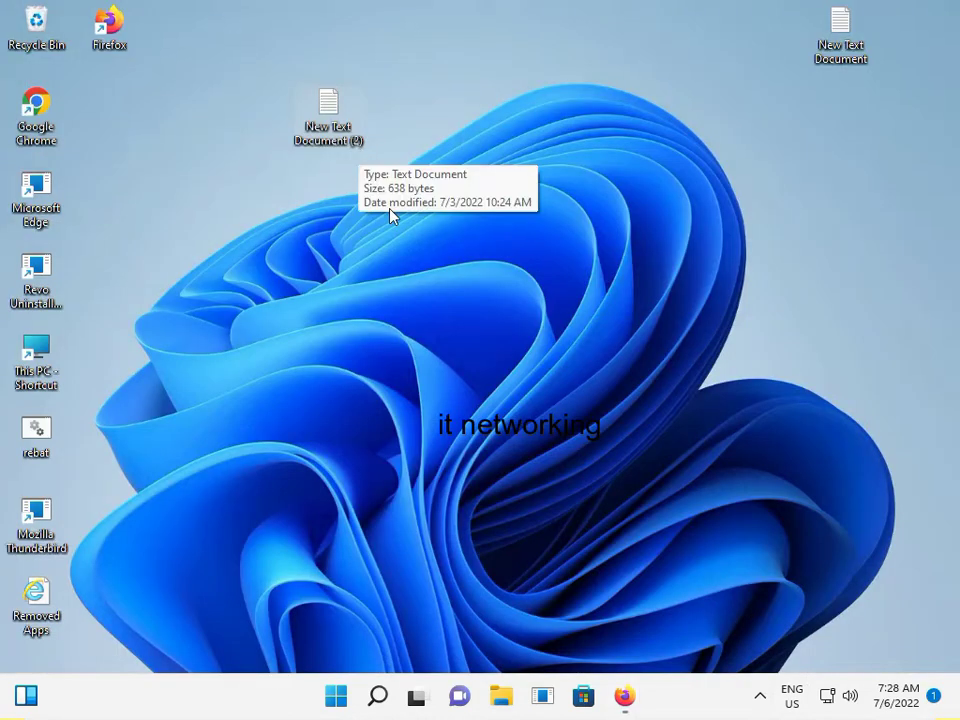
Step: Restore the New Tab window from the taskbar and bring up History from the main menu
click(623, 697)
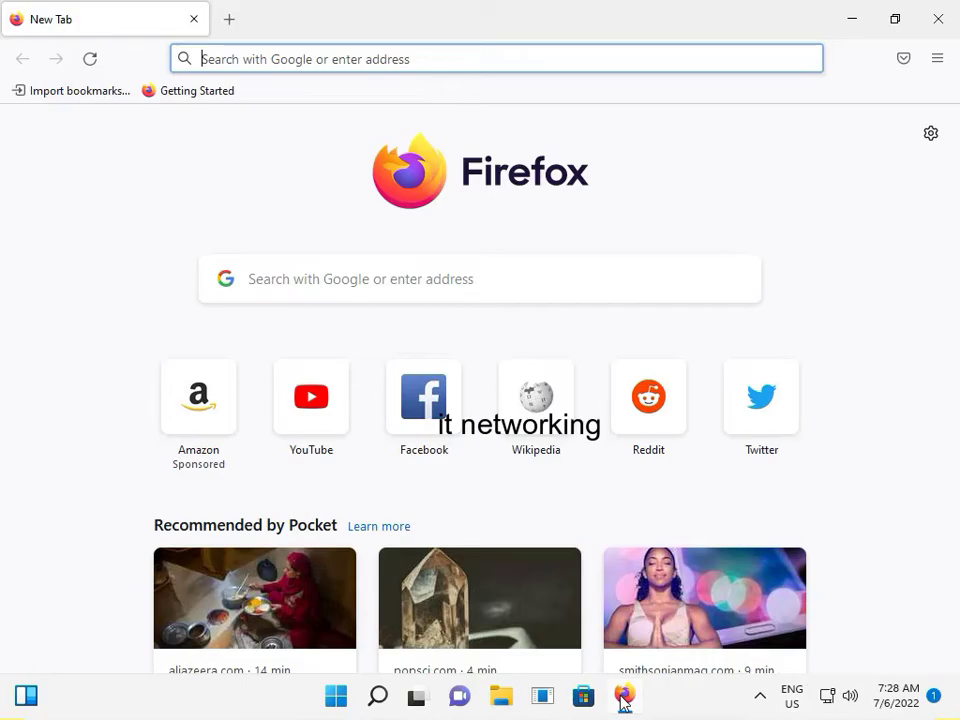
click(937, 58)
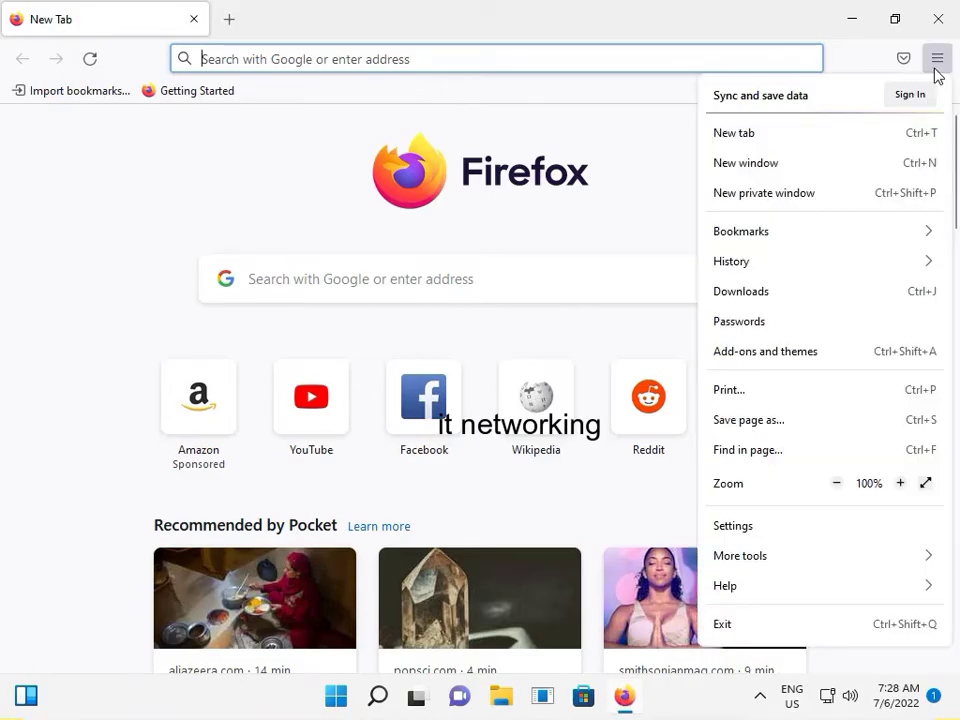
click(803, 263)
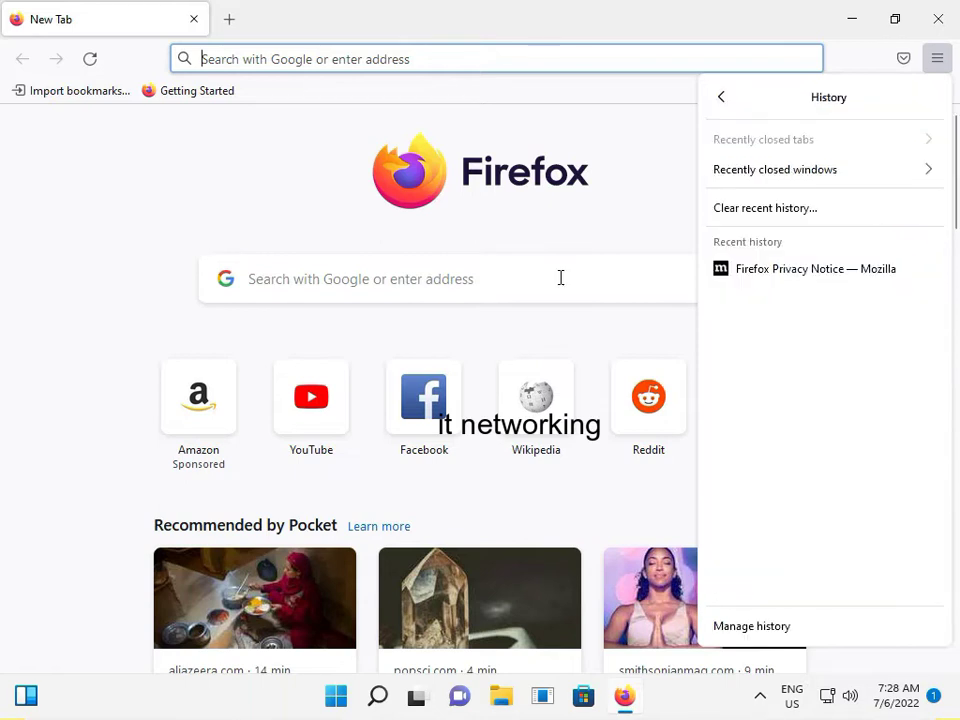
Step: Clear recent history for Everything, including Site settings and Offline website data
click(750, 212)
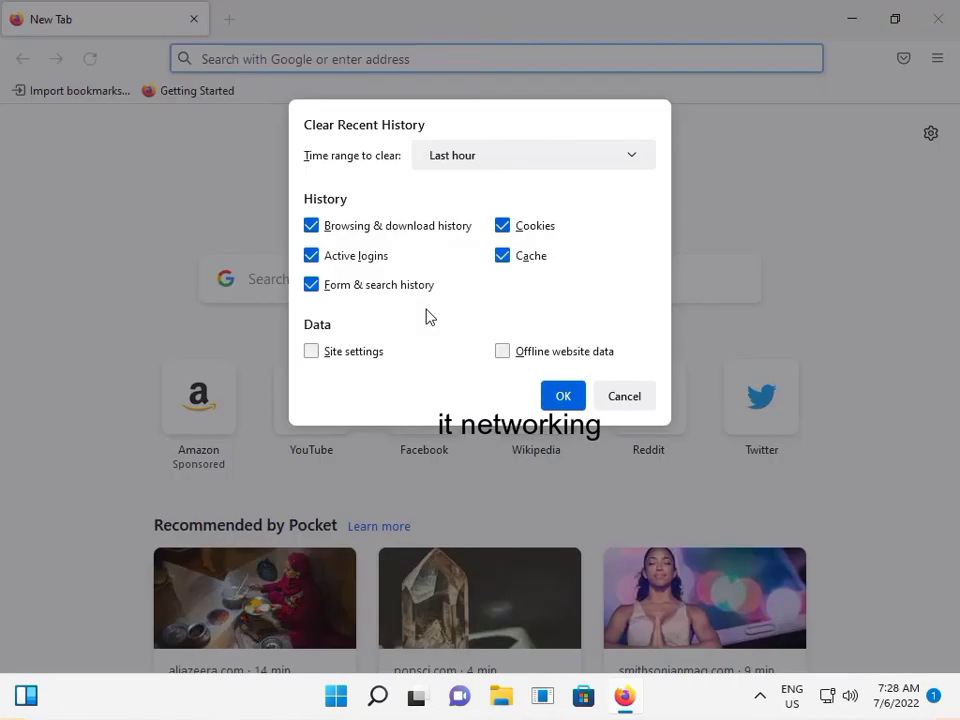
click(311, 351)
click(503, 351)
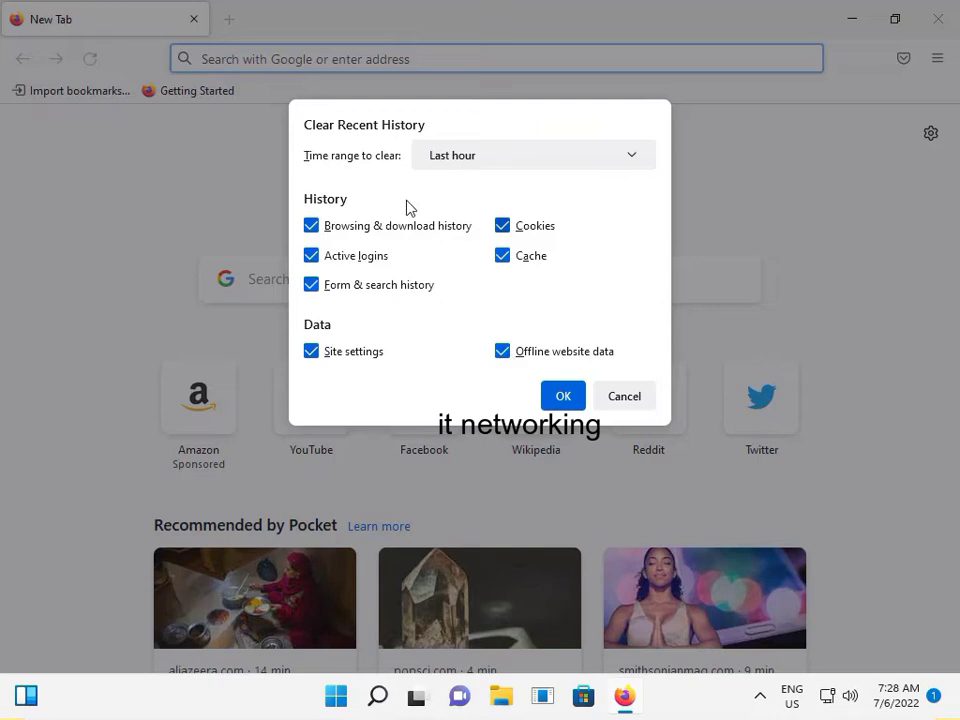
click(534, 155)
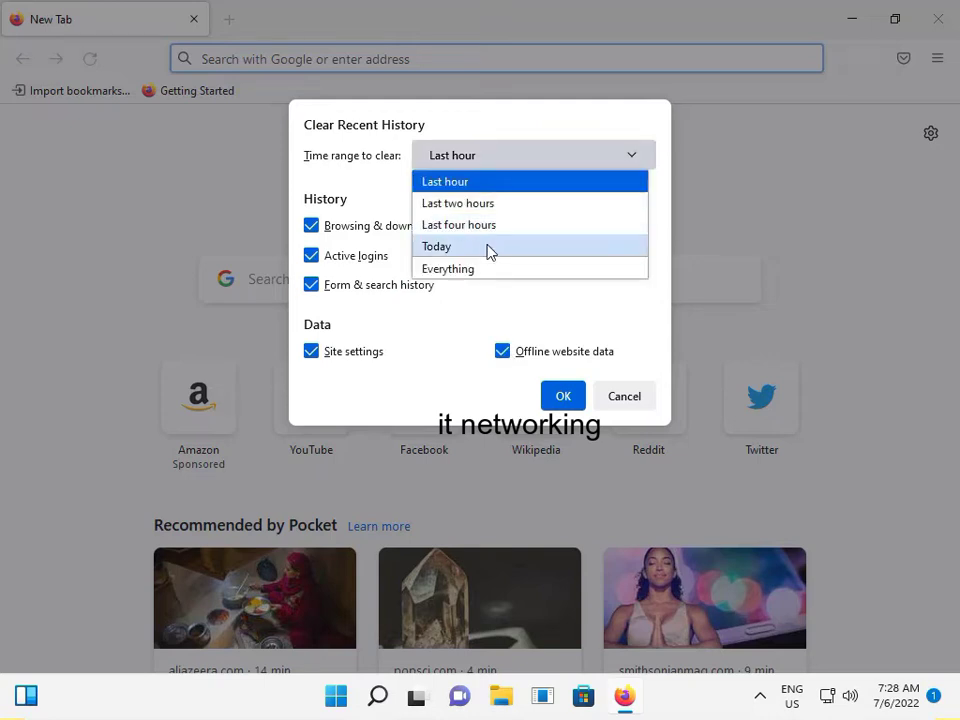
click(490, 268)
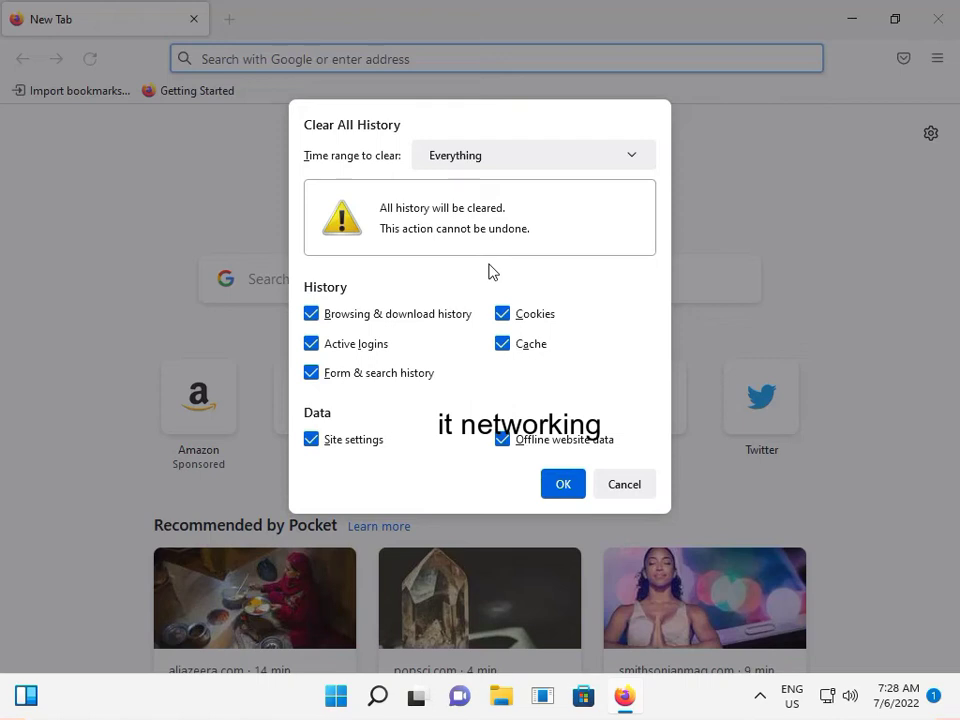
click(563, 484)
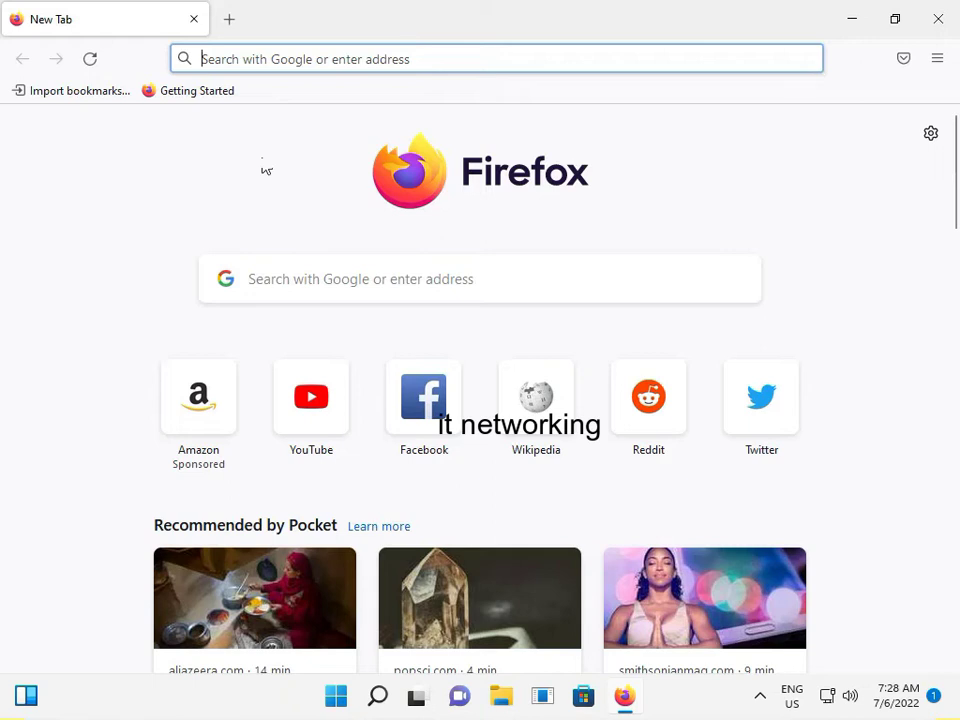
Step: Close all tabs to exit Firefox, then relaunch it from the desktop icon
click(229, 19)
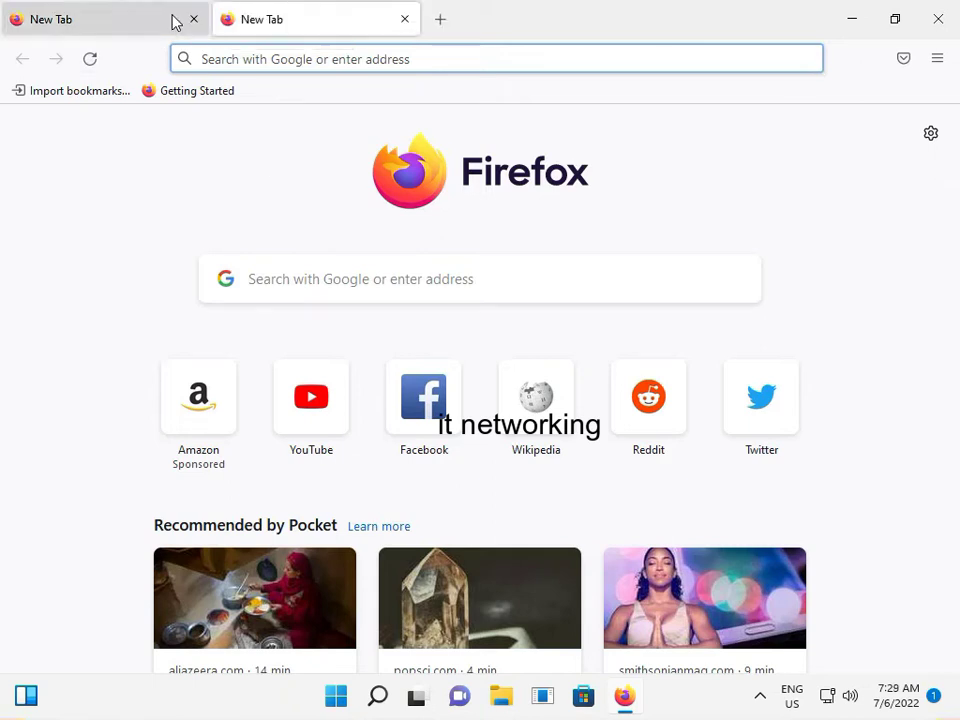
click(191, 19)
middle_click(200, 20)
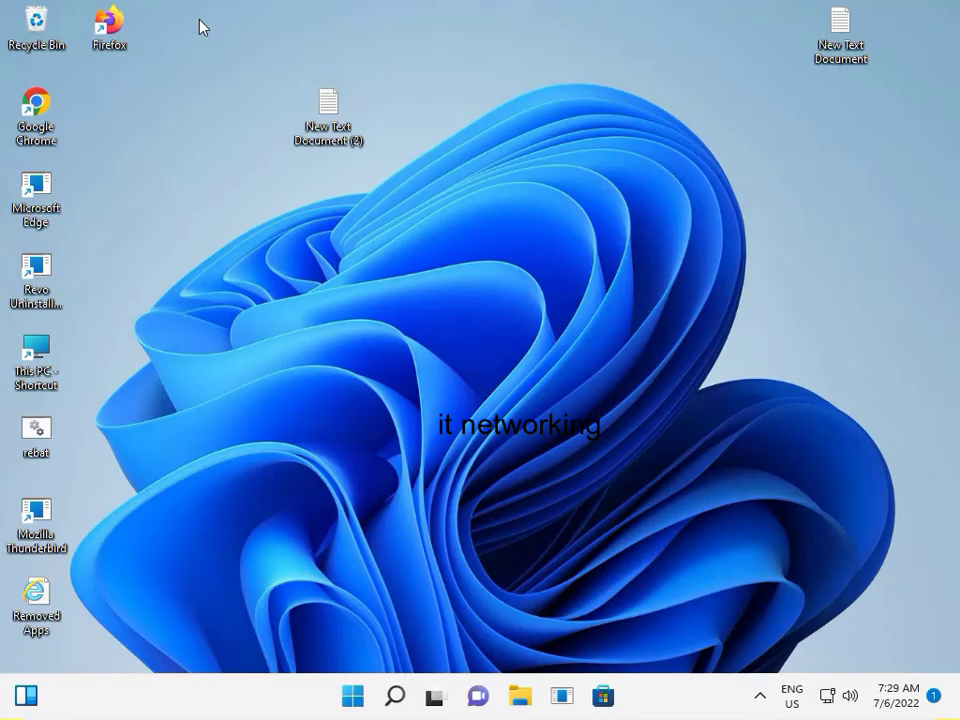
double_click(130, 32)
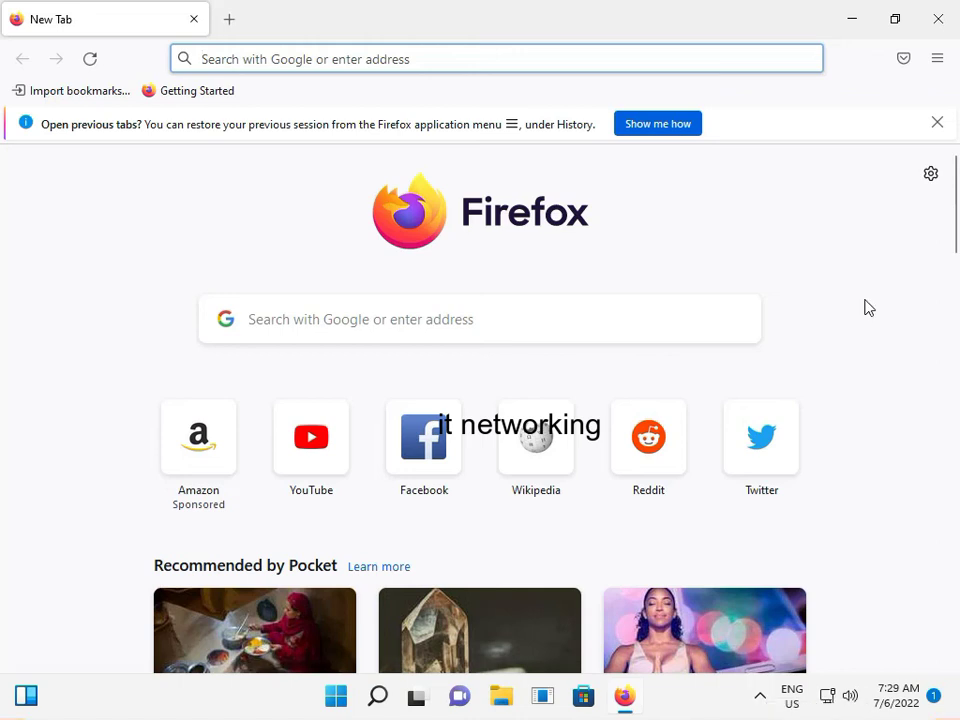
Step: Show the More tools section of the main menu, going back once and reopening it
click(937, 58)
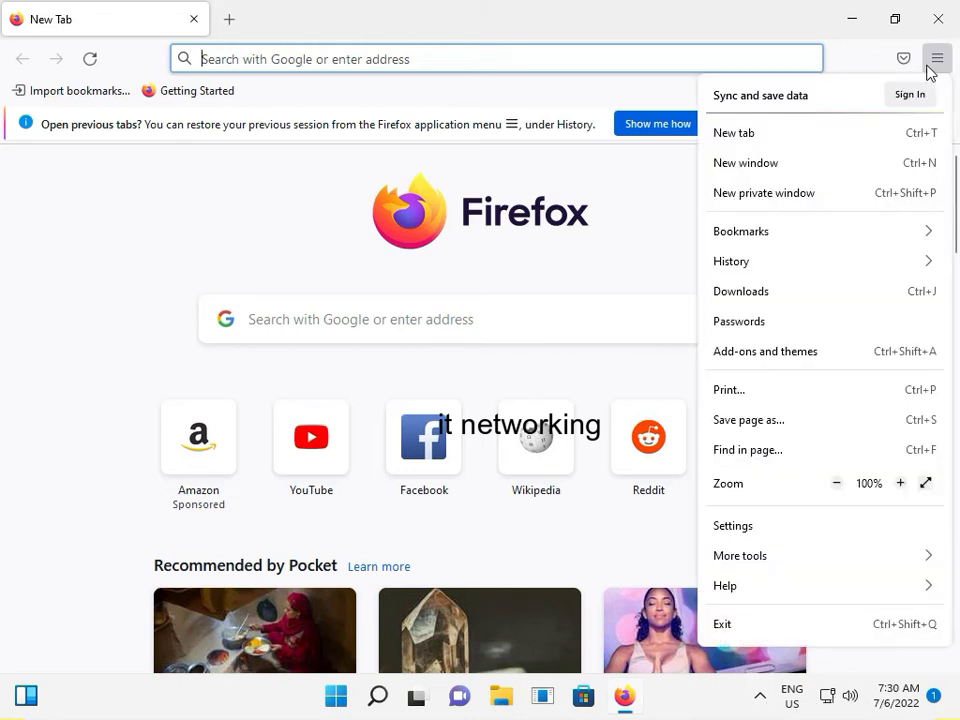
click(779, 556)
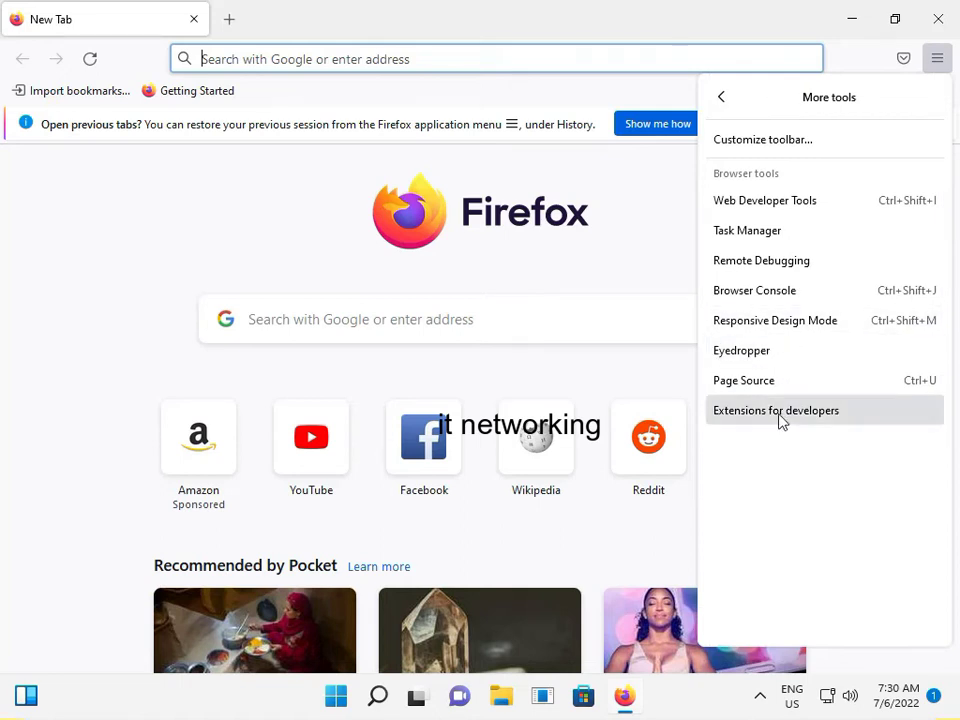
click(721, 97)
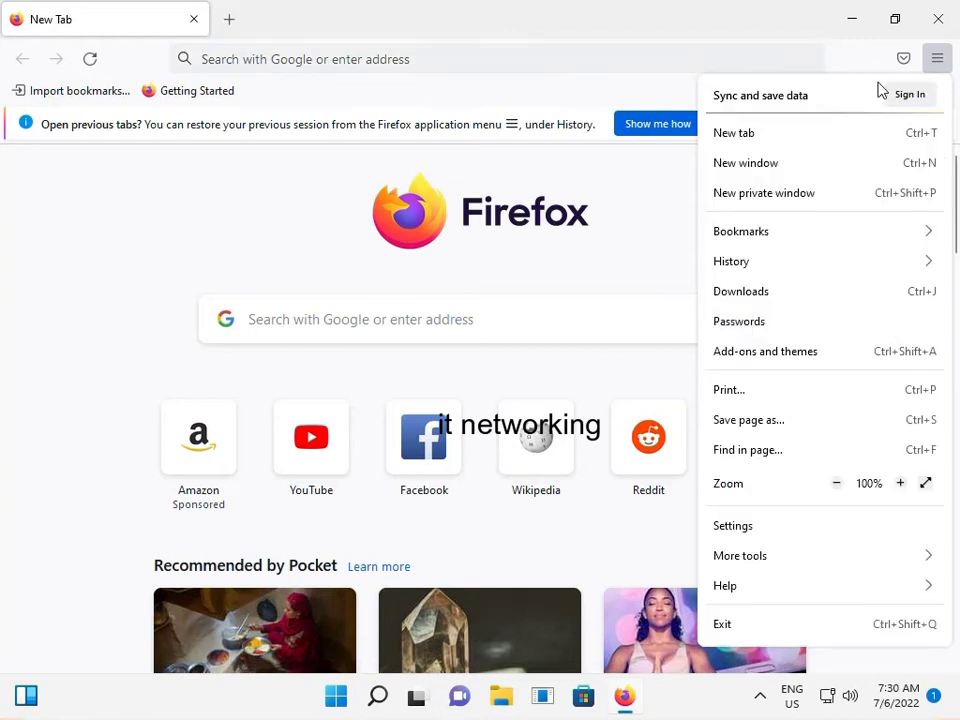
click(755, 559)
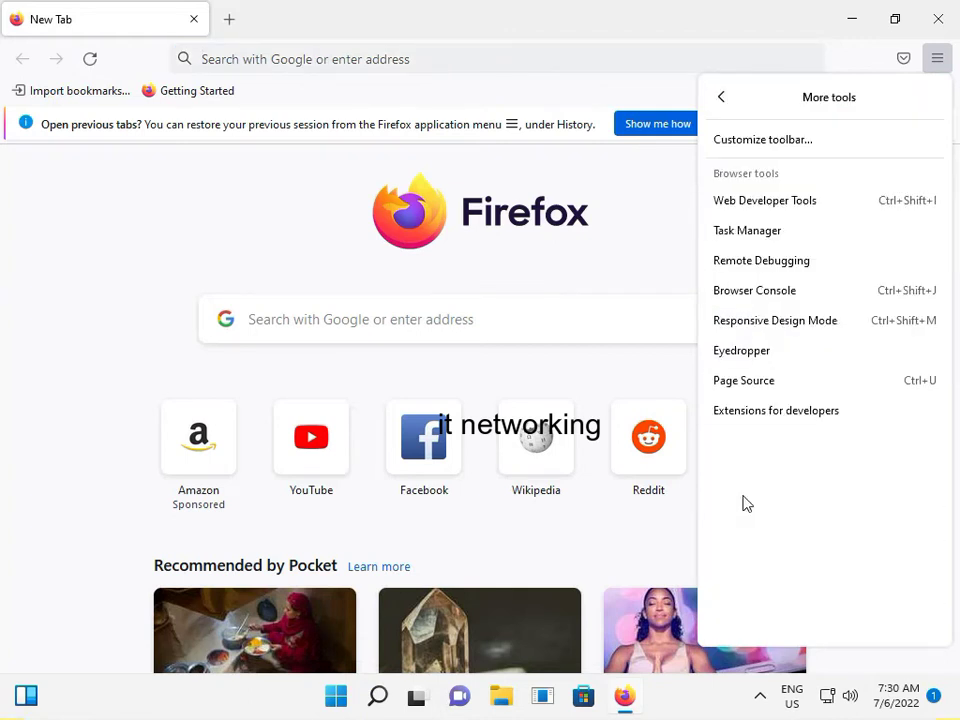
Step: Open the Extensions for developers collection, then browse the full Extensions catalogue
click(776, 410)
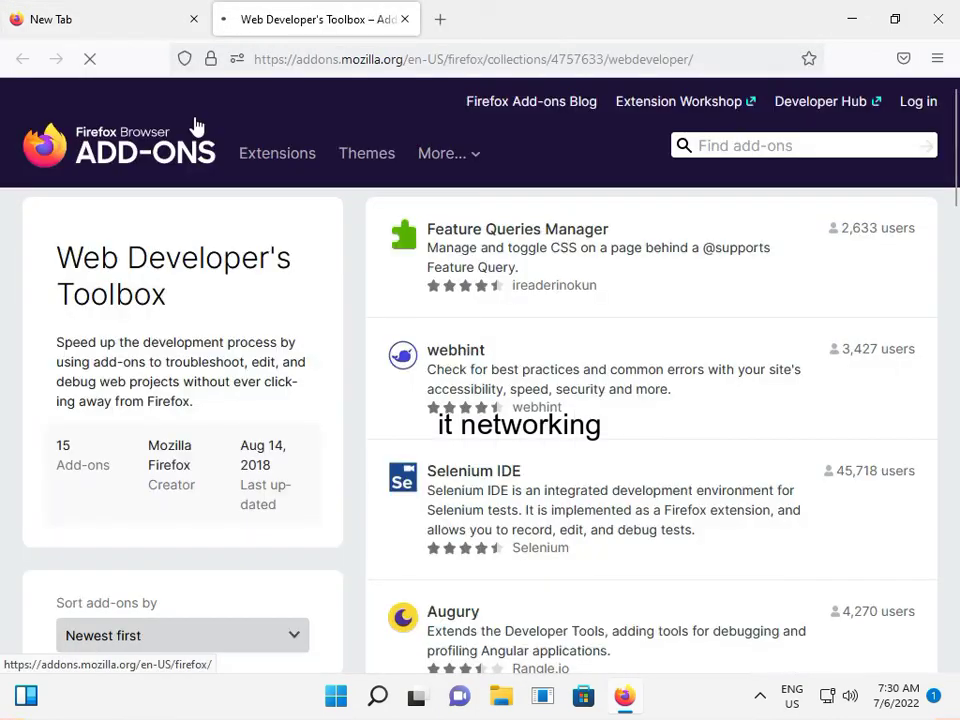
click(277, 153)
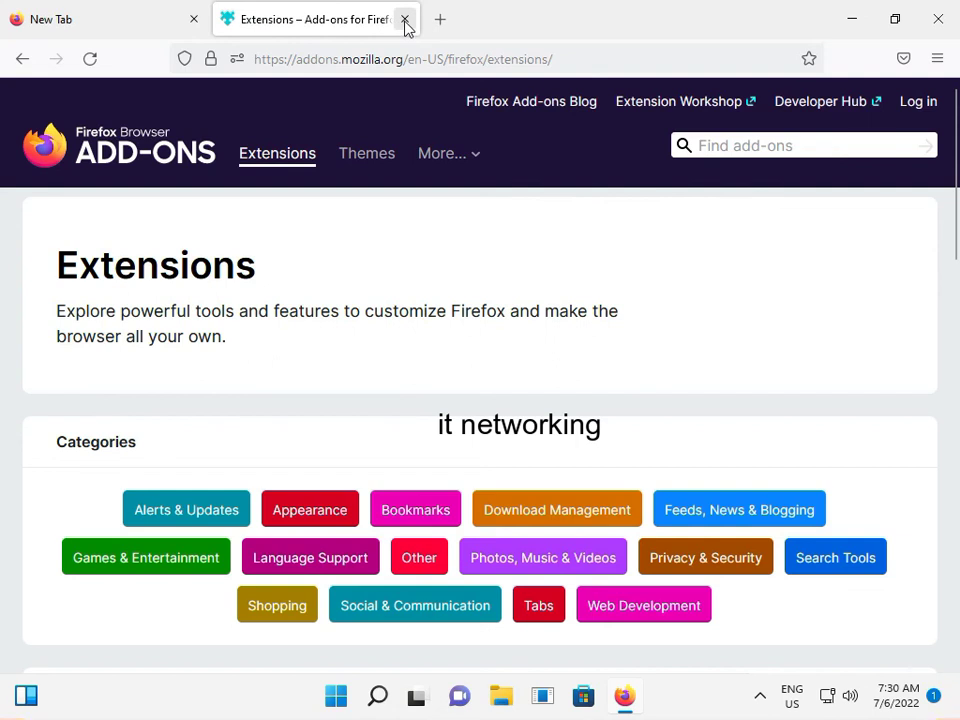
Step: Return to the New Tab page and bring up Help from the main menu
click(145, 22)
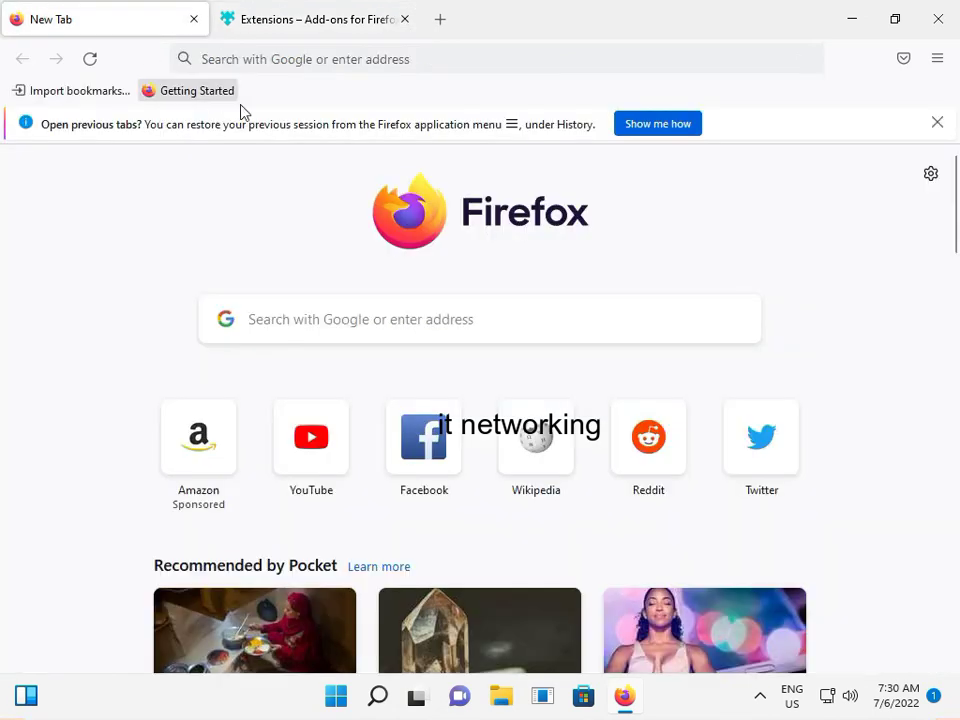
click(934, 62)
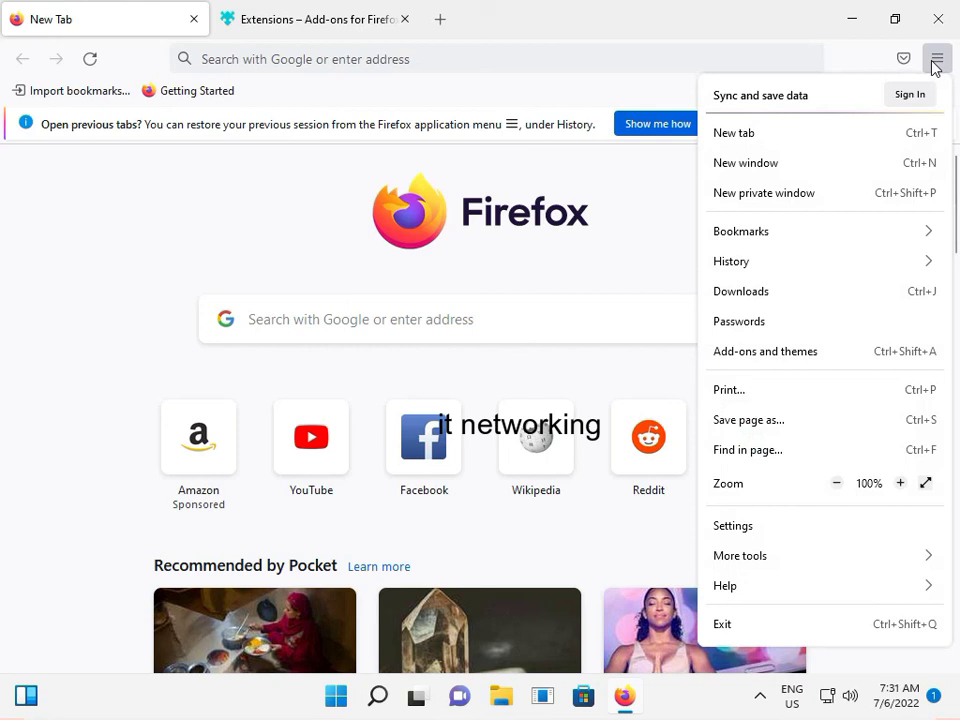
click(776, 590)
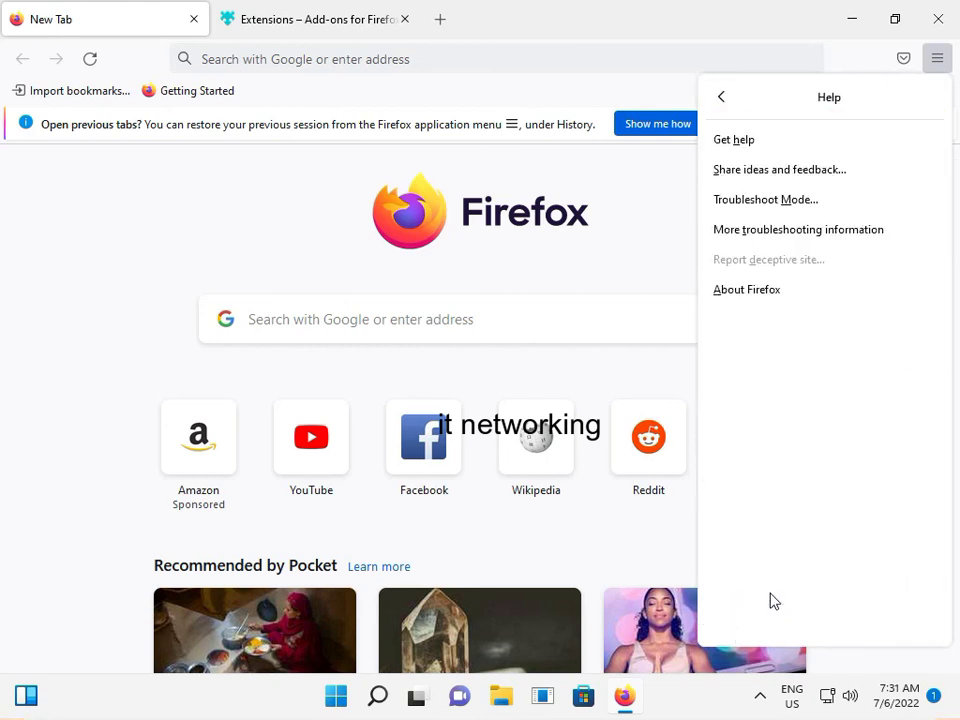
Step: View About Firefox showing version 102.0 is up to date, then dismiss the dialog
click(746, 289)
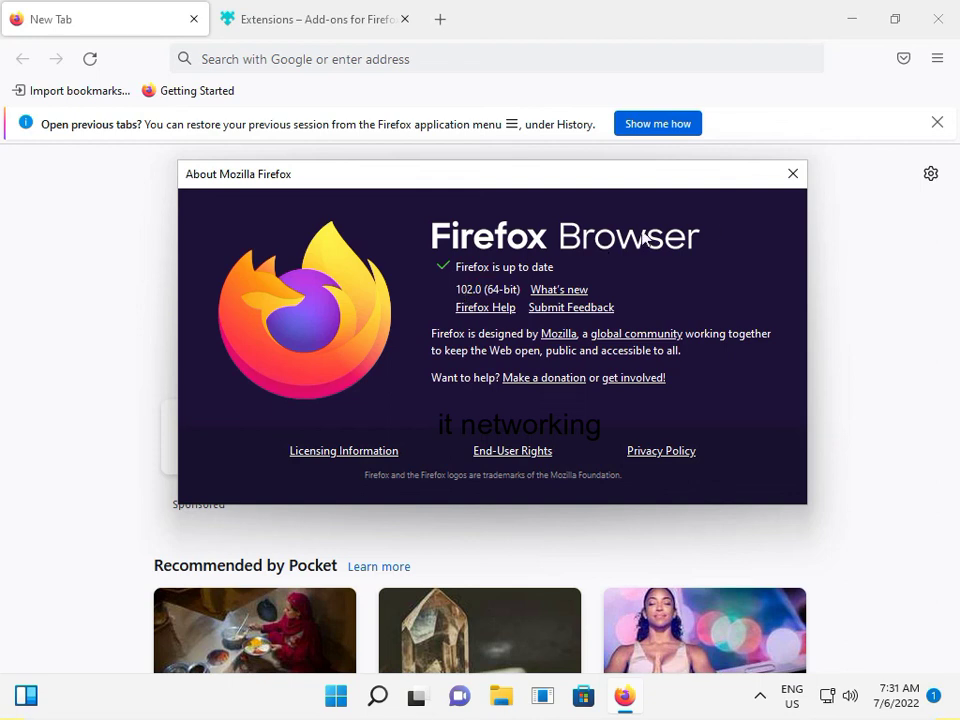
click(793, 174)
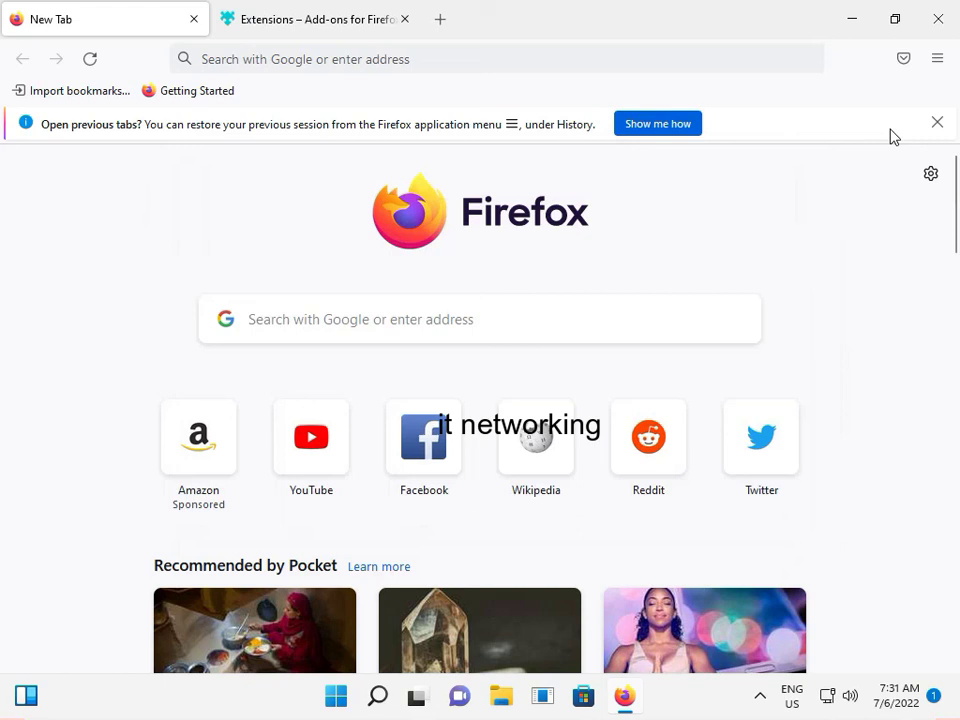